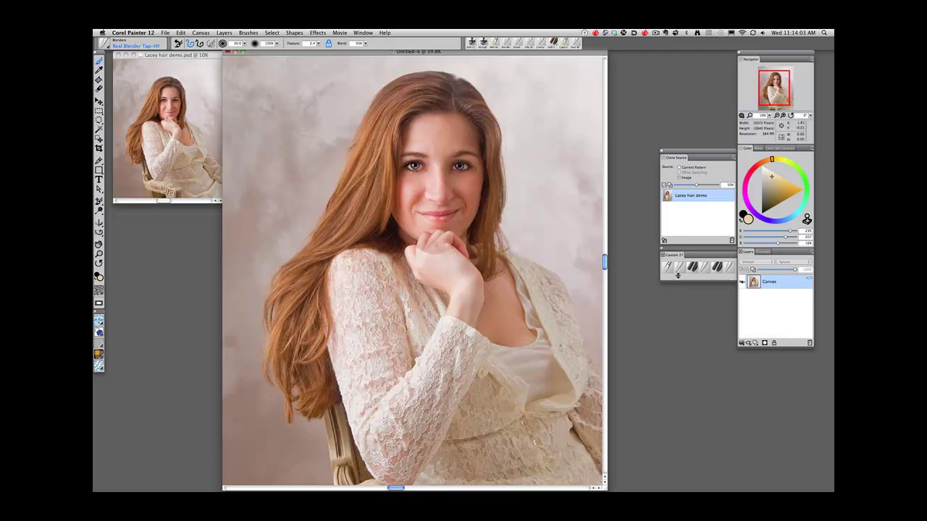
Paint over the hair along its strands with the Wet Acrylic brush, with Clone Color turned on
left_click(668, 268)
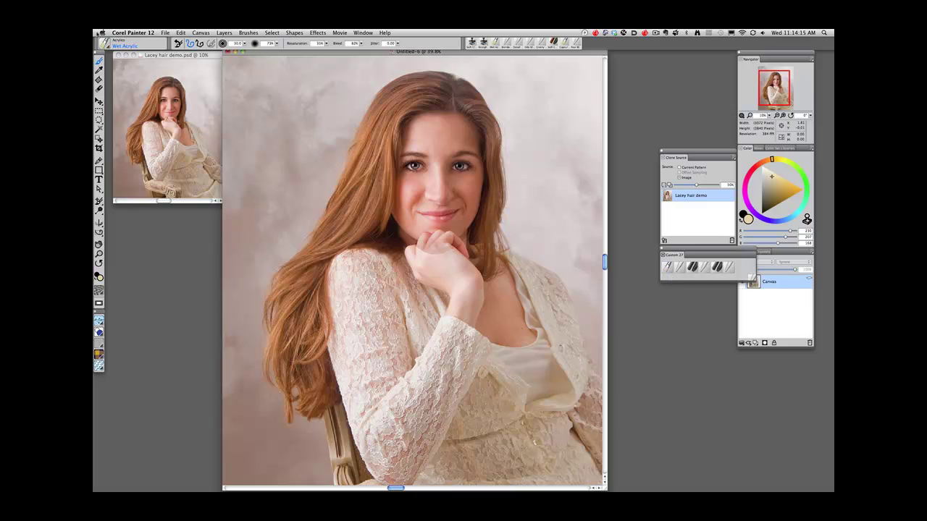
left_click(105, 42)
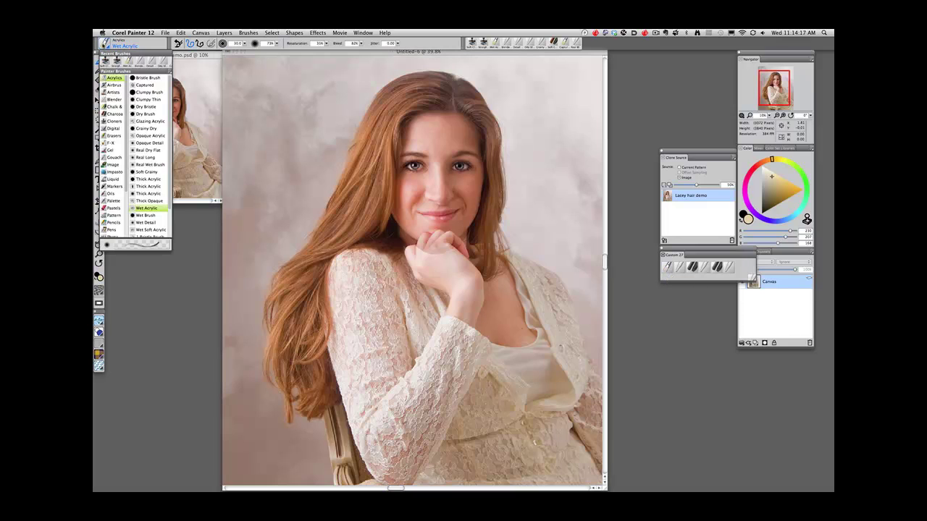
left_click(105, 44)
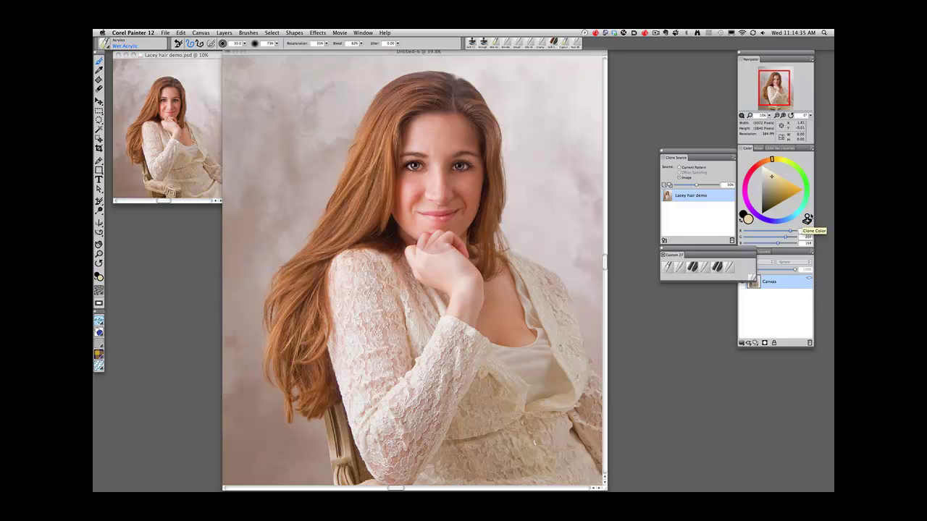
left_click(805, 218)
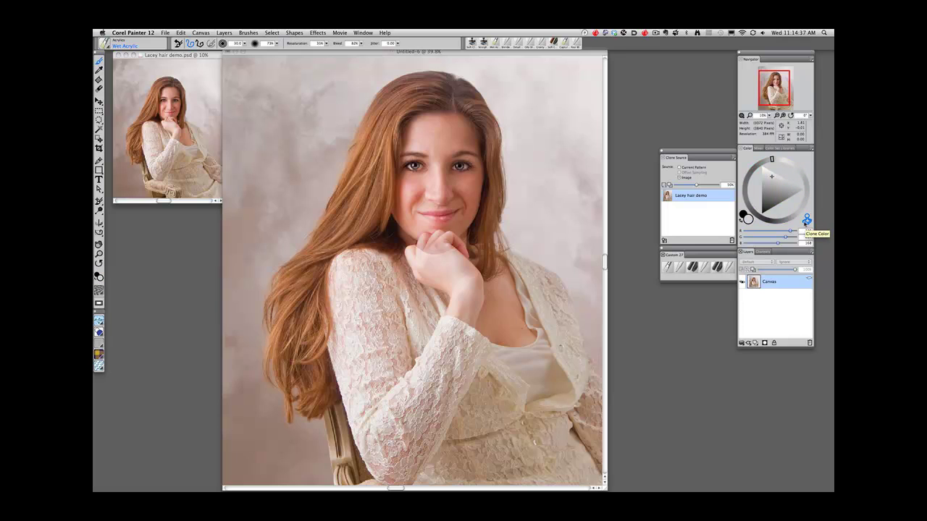
left_click(391, 108)
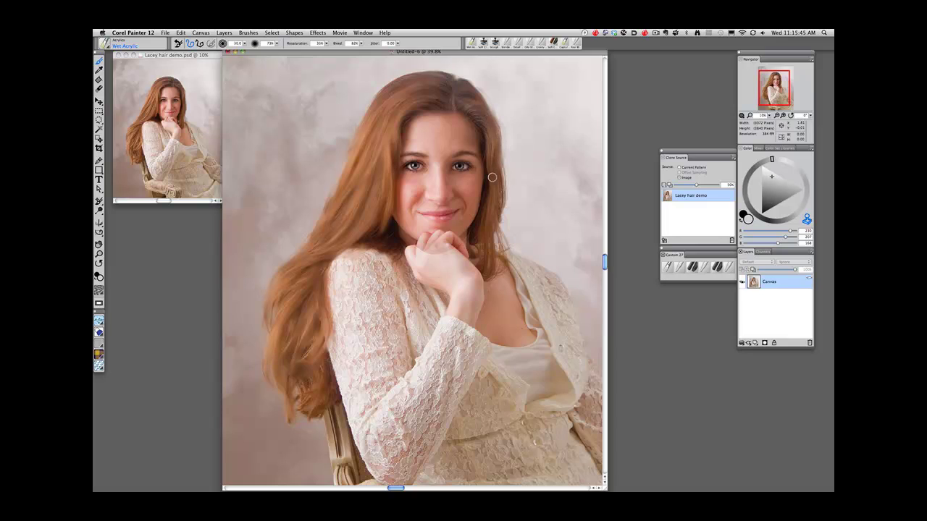
left_click_drag(504, 164, 483, 243)
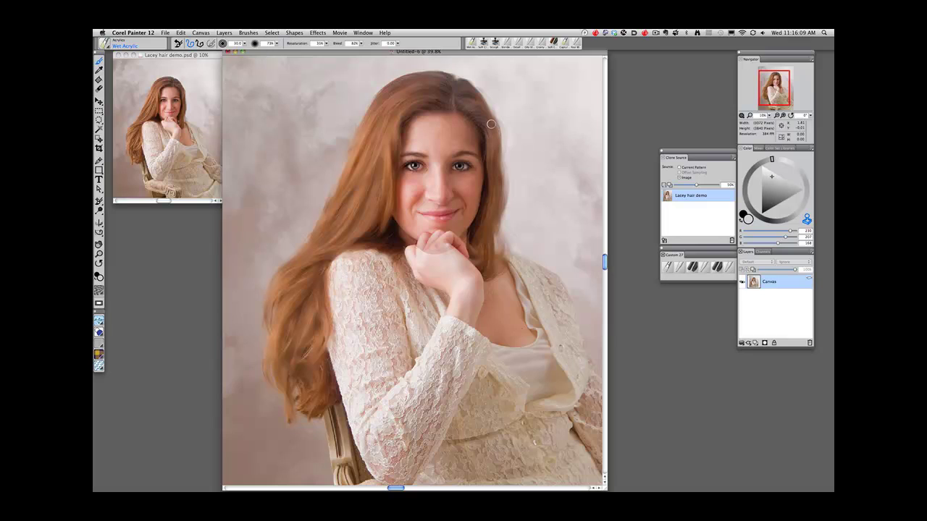
Turn off Clone Color and paint highlights on the upper hair, using a lightened color sampled from the hair
left_click(806, 218)
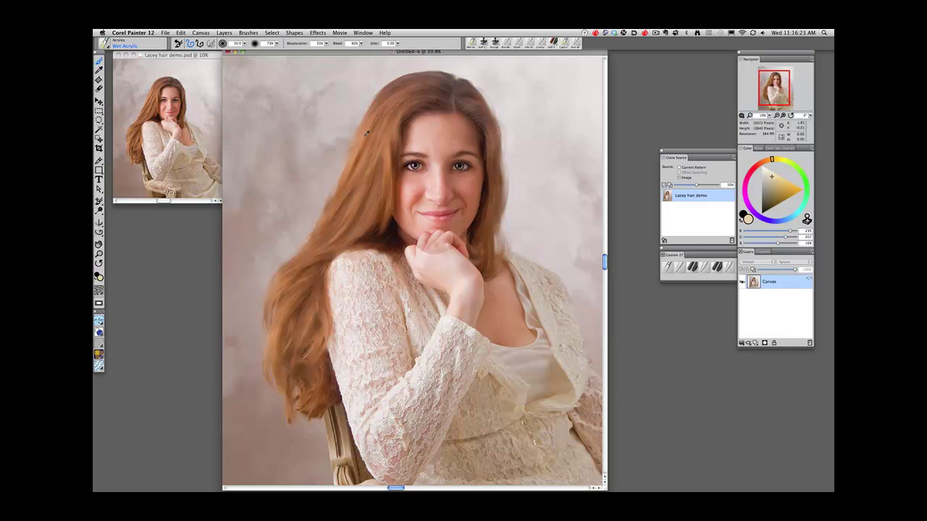
left_click(363, 135, "alt")
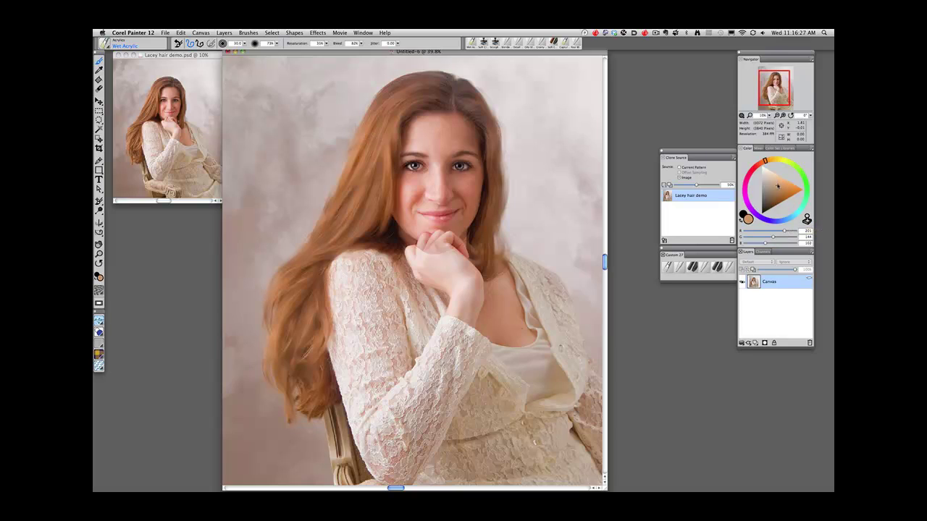
left_click_drag(778, 186, 776, 181)
mouse_move(385, 112)
left_mouse_down()
mouse_move(374, 143)
mouse_move(383, 132)
mouse_move(390, 142)
left_mouse_up()
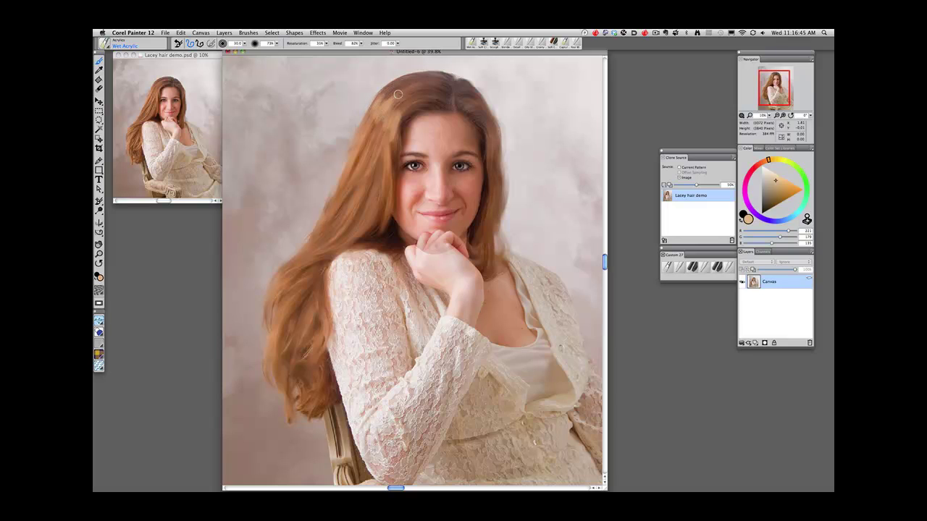
left_click_drag(382, 119, 398, 84)
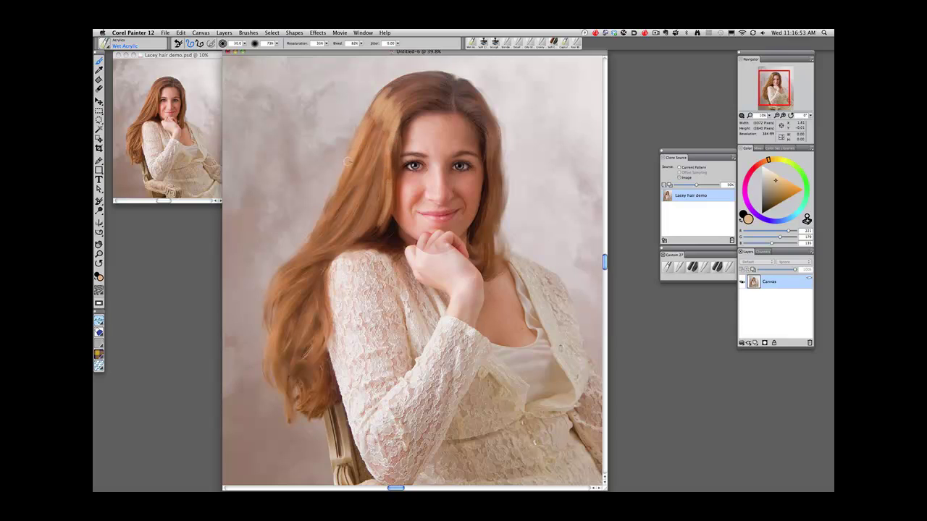
Extend the golden highlights down the long hair, across the crown and along the hair on the image's right side
left_click_drag(348, 169, 309, 241)
mouse_move(341, 202)
left_mouse_down()
mouse_move(298, 250)
mouse_move(353, 204)
mouse_move(327, 237)
mouse_move(350, 211)
mouse_move(344, 247)
mouse_move(294, 256)
mouse_move(272, 280)
mouse_move(278, 309)
mouse_move(269, 286)
mouse_move(300, 256)
mouse_move(275, 303)
mouse_move(277, 317)
mouse_move(298, 271)
mouse_move(276, 309)
mouse_move(288, 329)
mouse_move(287, 311)
mouse_move(289, 363)
mouse_move(310, 321)
mouse_move(296, 351)
mouse_move(316, 330)
mouse_move(305, 362)
left_mouse_up()
mouse_move(438, 75)
left_mouse_down()
mouse_move(429, 104)
mouse_move(459, 104)
mouse_move(434, 102)
mouse_move(449, 103)
mouse_move(463, 78)
mouse_move(435, 74)
mouse_move(427, 93)
mouse_move(479, 98)
mouse_move(461, 87)
mouse_move(466, 107)
mouse_move(497, 137)
mouse_move(495, 125)
mouse_move(495, 167)
mouse_move(504, 143)
mouse_move(497, 218)
mouse_move(502, 197)
mouse_move(504, 245)
left_mouse_up()
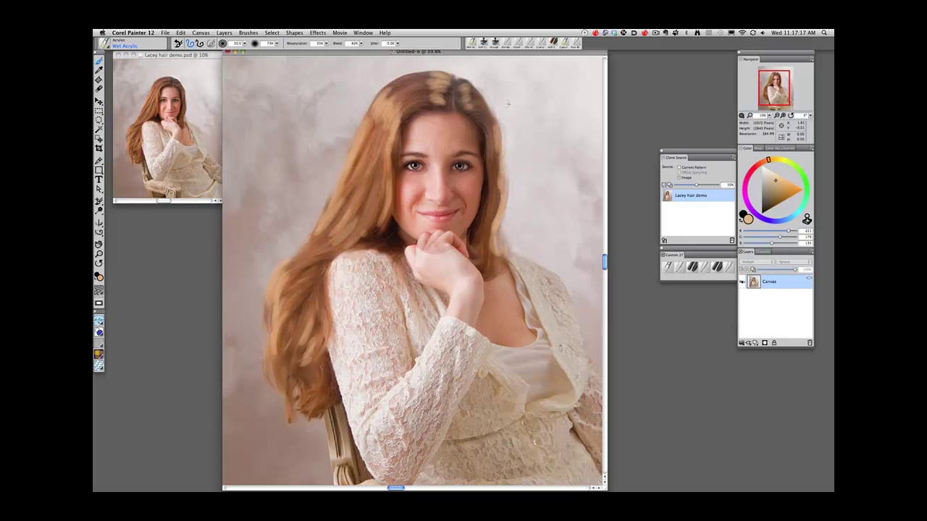
left_click_drag(474, 90, 494, 133)
Pick a pale cream color and add brighter highlights to the crown, the long waves and the hair on the image's right side
left_click_drag(776, 181, 772, 160)
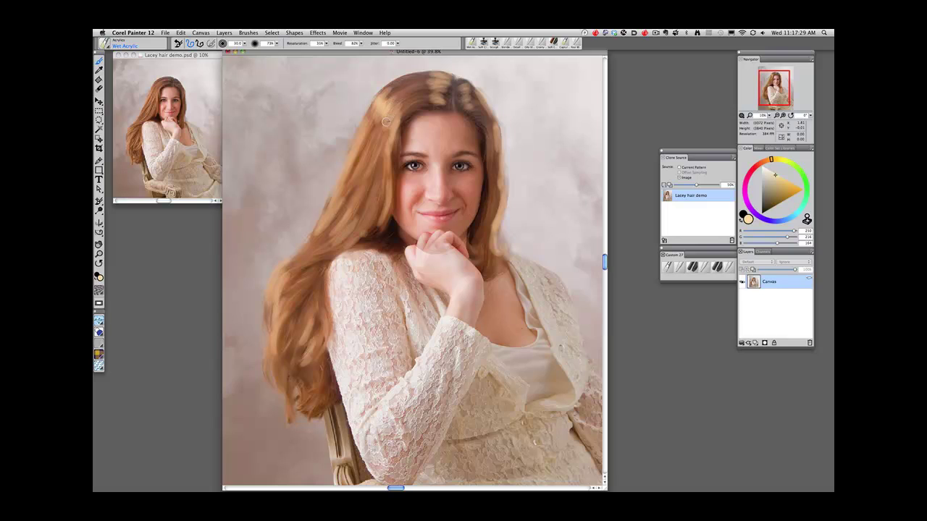
left_click_drag(386, 121, 404, 111)
left_click_drag(435, 75, 438, 99)
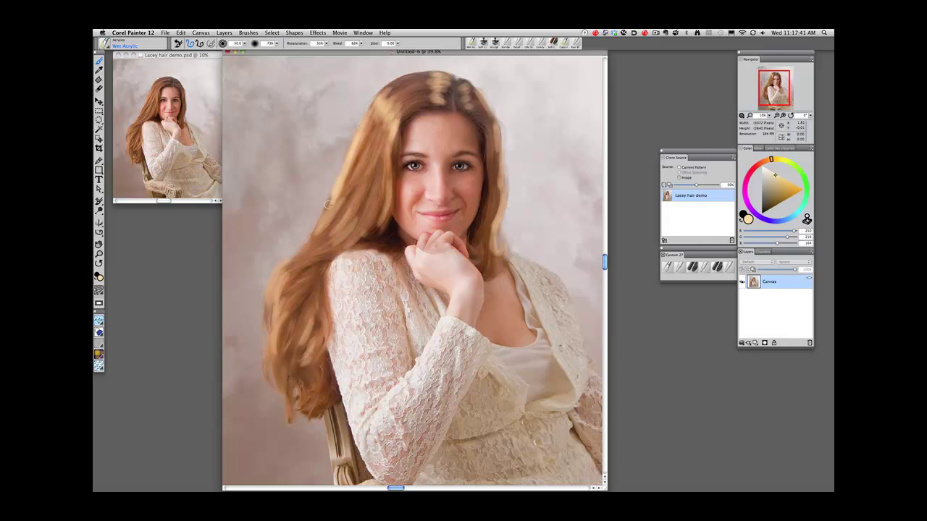
mouse_move(321, 228)
left_mouse_down()
mouse_move(304, 248)
mouse_move(318, 221)
mouse_move(286, 260)
mouse_move(299, 252)
mouse_move(273, 299)
mouse_move(282, 320)
mouse_move(295, 272)
mouse_move(281, 299)
mouse_move(292, 274)
mouse_move(276, 291)
mouse_move(292, 263)
mouse_move(275, 341)
left_mouse_up()
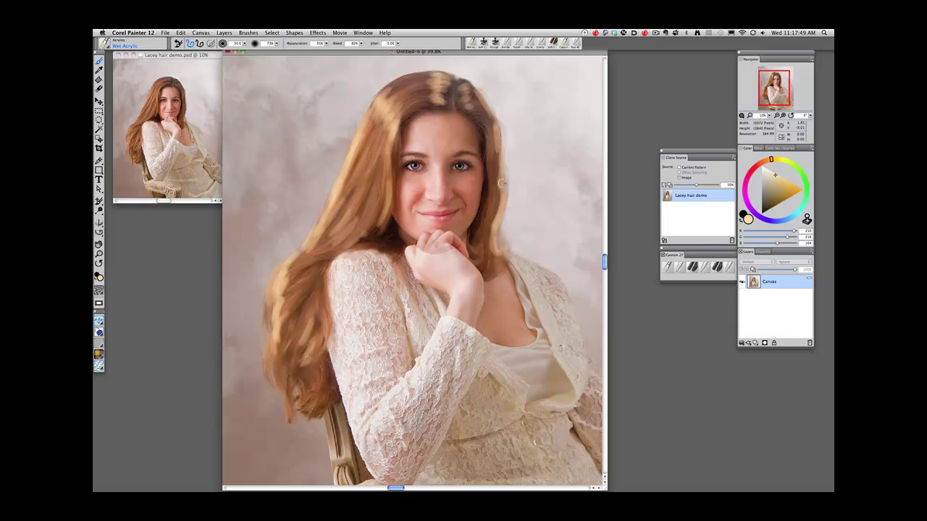
left_click_drag(505, 184, 500, 246)
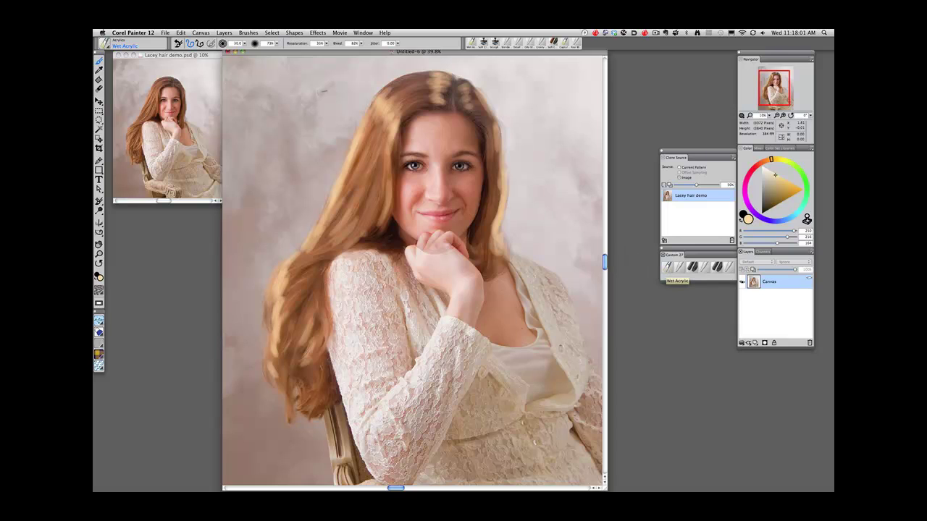
Set the Wet Acrylic brush's resaturation to 0% and switch to the Grainy Water blender brush
left_click_drag(326, 44, 292, 49)
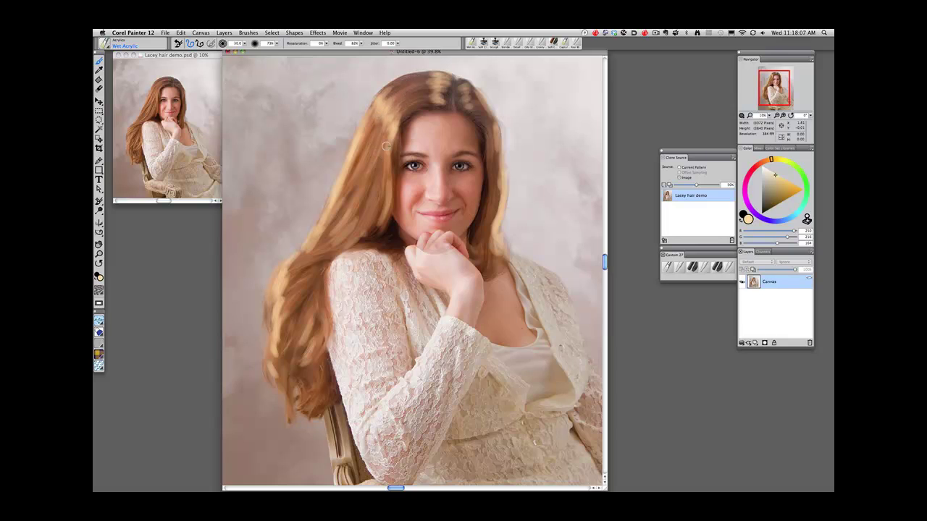
left_click(680, 267)
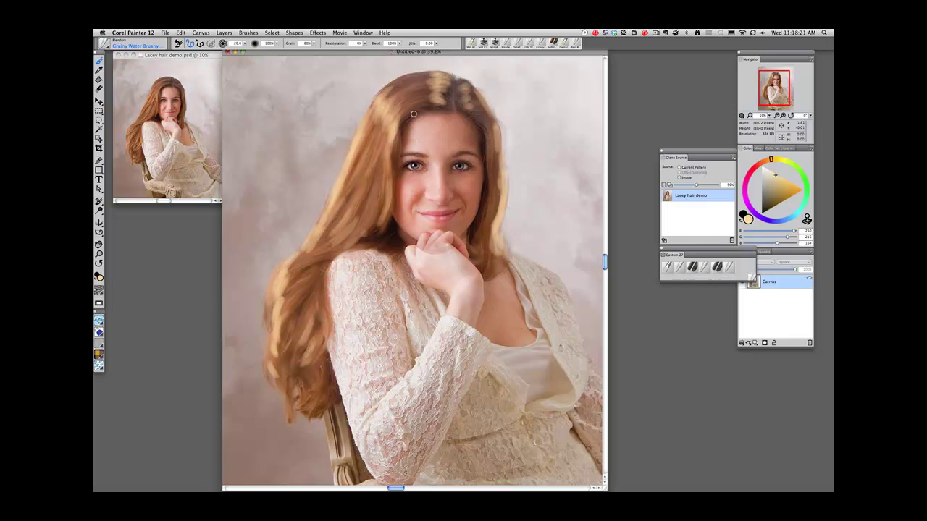
Open the General brush controls and examine the blender's dab type and its Static Bristle settings
left_click(365, 34)
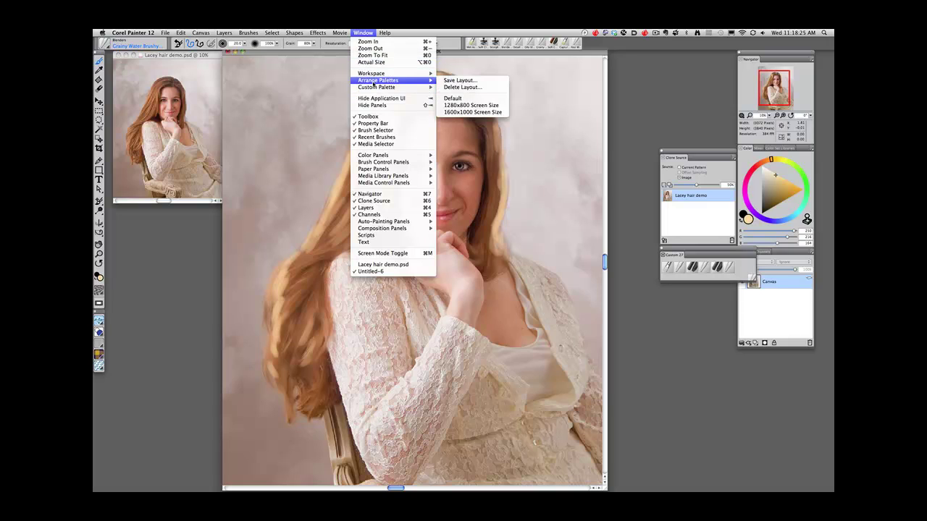
mouse_move(372, 164)
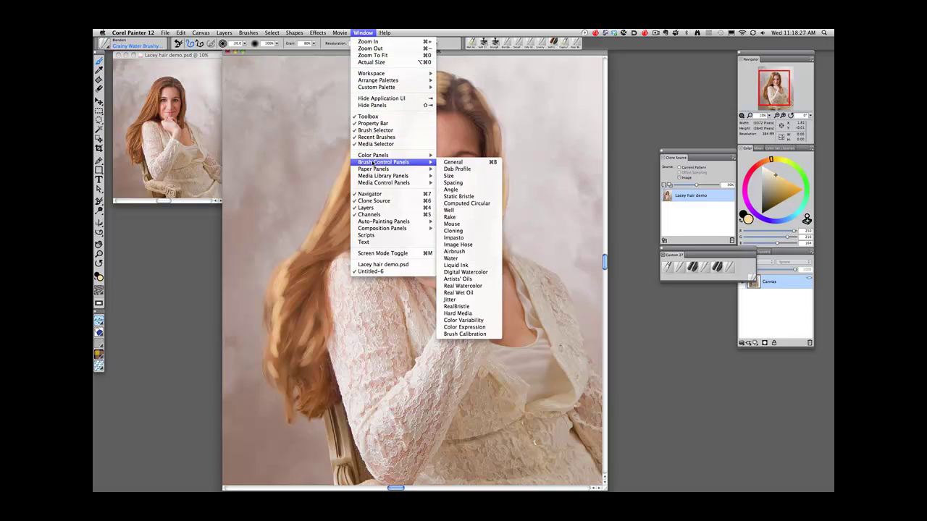
left_click(450, 162)
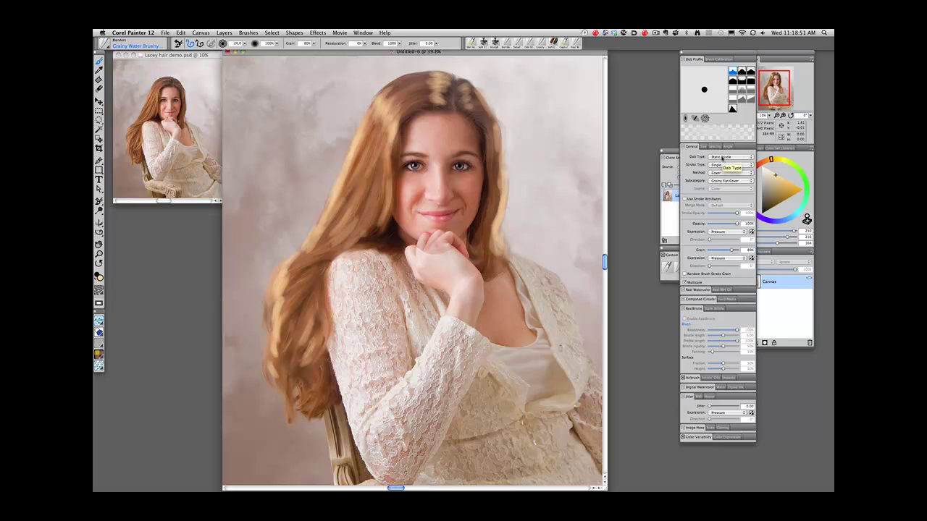
left_click(712, 309)
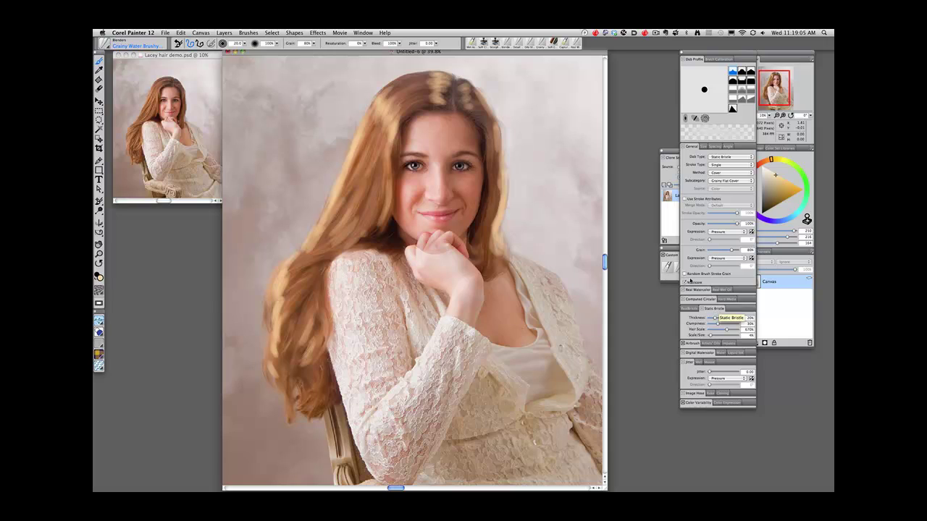
left_click_drag(594, 54, 593, 53)
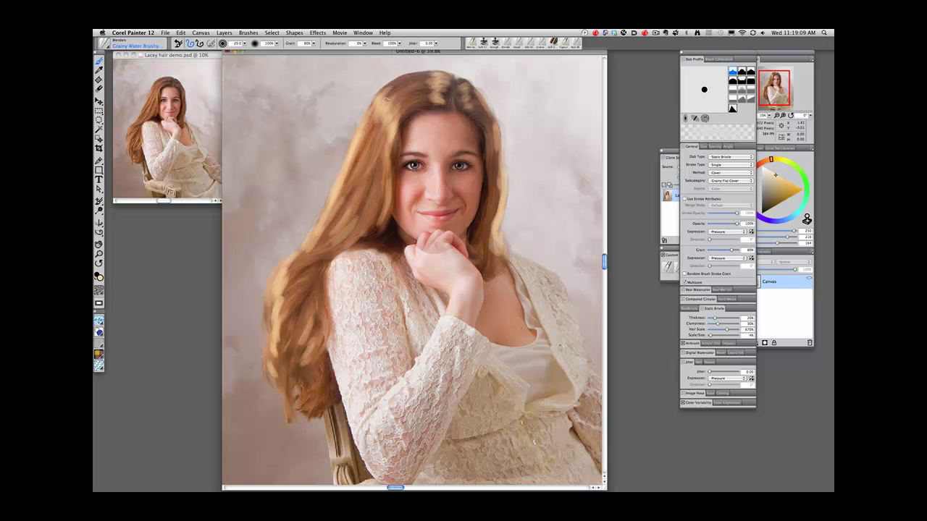
Blend the highlights into the long hair on the image's left side, from the crown down past the shoulder
left_click_drag(397, 88, 380, 104)
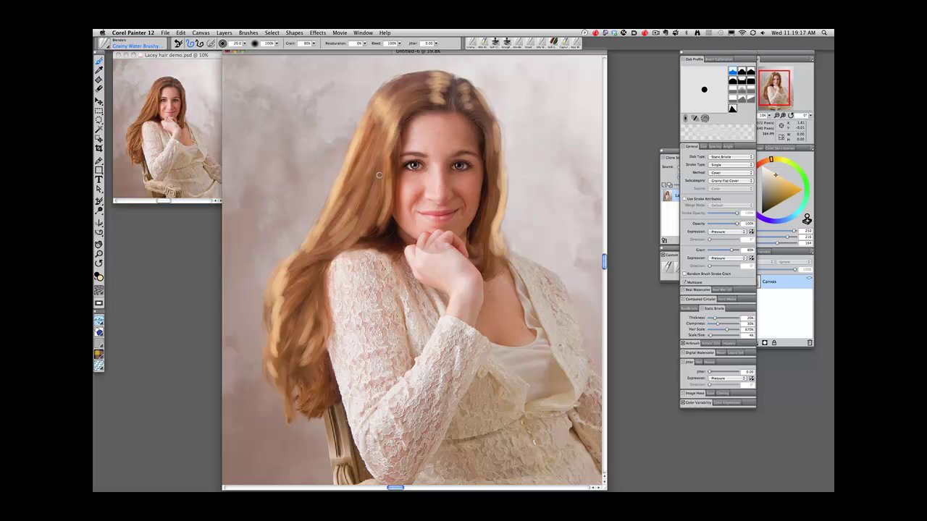
left_click_drag(364, 133, 335, 203)
left_click_drag(356, 154, 329, 211)
mouse_move(352, 163)
left_mouse_down()
mouse_move(294, 266)
mouse_move(333, 183)
mouse_move(296, 256)
mouse_move(339, 194)
mouse_move(297, 257)
mouse_move(325, 231)
mouse_move(286, 275)
mouse_move(326, 226)
mouse_move(293, 267)
left_mouse_up()
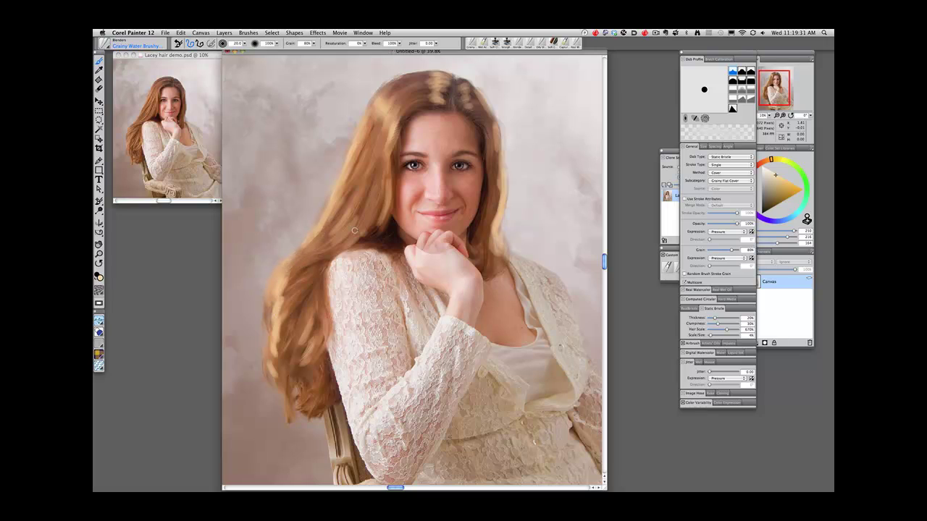
mouse_move(391, 180)
left_mouse_down()
mouse_move(371, 230)
mouse_move(342, 245)
mouse_move(390, 213)
mouse_move(391, 192)
mouse_move(354, 242)
left_mouse_up()
mouse_move(342, 192)
left_mouse_down()
mouse_move(323, 243)
mouse_move(296, 254)
mouse_move(272, 322)
left_mouse_up()
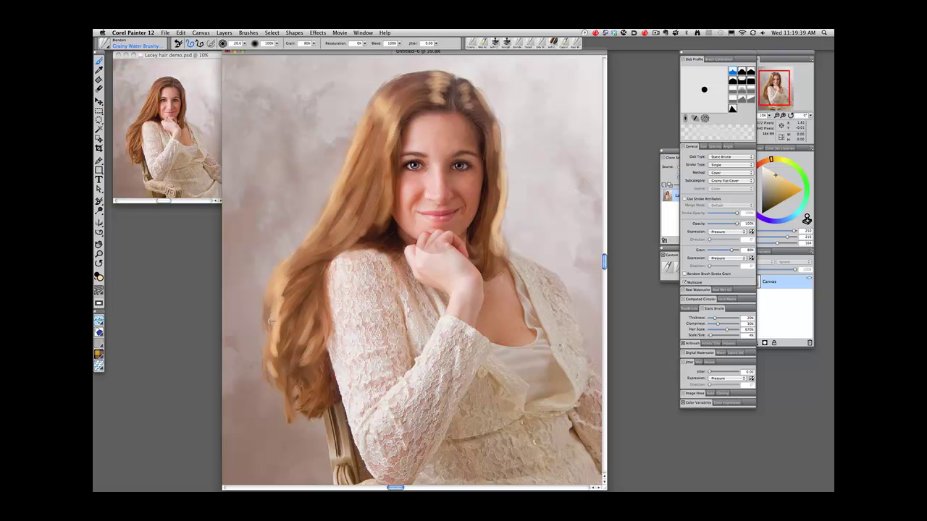
Blend the highlights in the lower waves and hair ends on the image's left side, following the curls
mouse_move(306, 275)
left_mouse_down()
mouse_move(281, 294)
mouse_move(273, 355)
mouse_move(284, 299)
mouse_move(300, 287)
mouse_move(278, 316)
left_mouse_up()
left_click_drag(310, 273, 268, 322)
mouse_move(304, 293)
left_mouse_down()
mouse_move(274, 357)
mouse_move(277, 369)
mouse_move(301, 306)
mouse_move(284, 388)
mouse_move(272, 362)
mouse_move(286, 398)
left_mouse_up()
left_click_drag(311, 329, 301, 358)
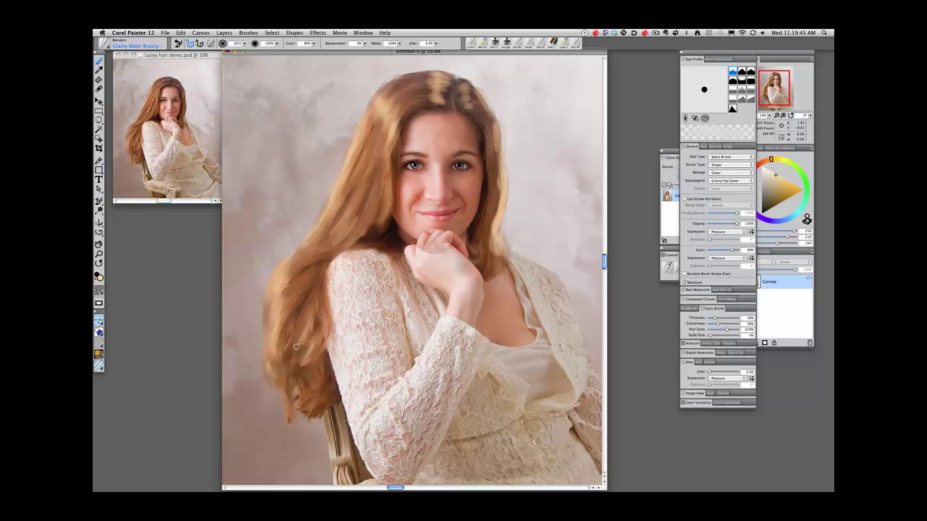
left_click_drag(315, 403, 297, 411)
left_click_drag(296, 352, 311, 298)
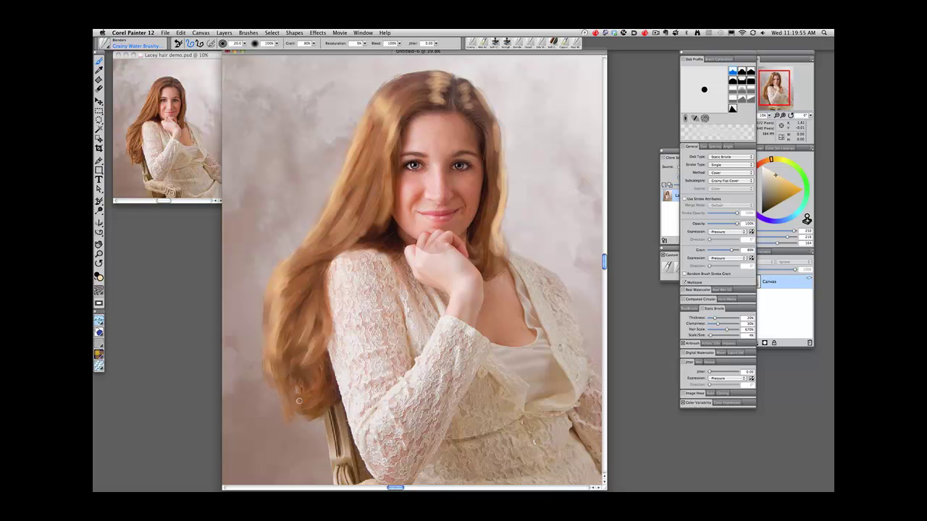
left_click_drag(351, 194, 335, 217)
Blend the crown highlights and the hair on the image's right side, and close the brush controls
mouse_move(449, 79)
left_mouse_down()
mouse_move(407, 82)
mouse_move(444, 78)
mouse_move(430, 73)
mouse_move(406, 88)
mouse_move(449, 93)
mouse_move(412, 91)
mouse_move(438, 86)
mouse_move(409, 105)
mouse_move(448, 92)
mouse_move(402, 103)
mouse_move(446, 95)
mouse_move(426, 95)
mouse_move(445, 108)
mouse_move(412, 104)
left_mouse_up()
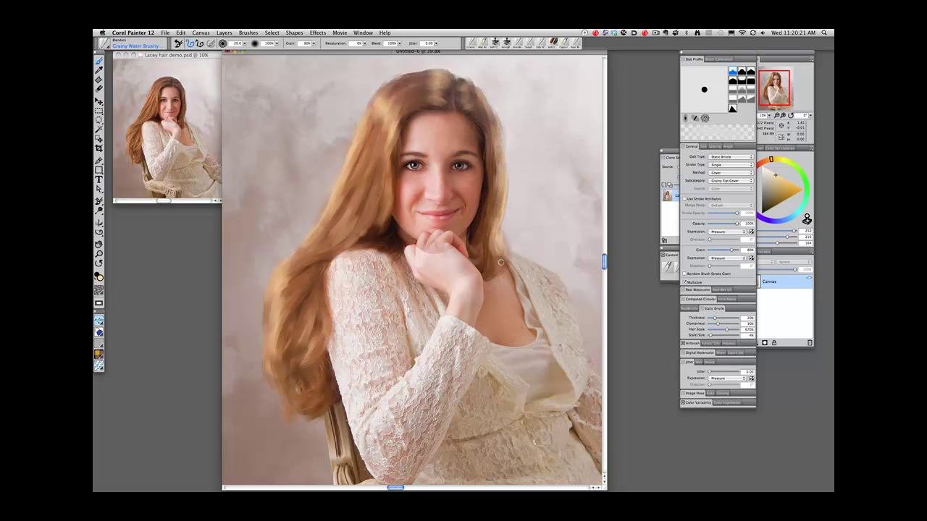
mouse_move(492, 143)
left_mouse_down()
mouse_move(490, 208)
mouse_move(493, 130)
left_mouse_up()
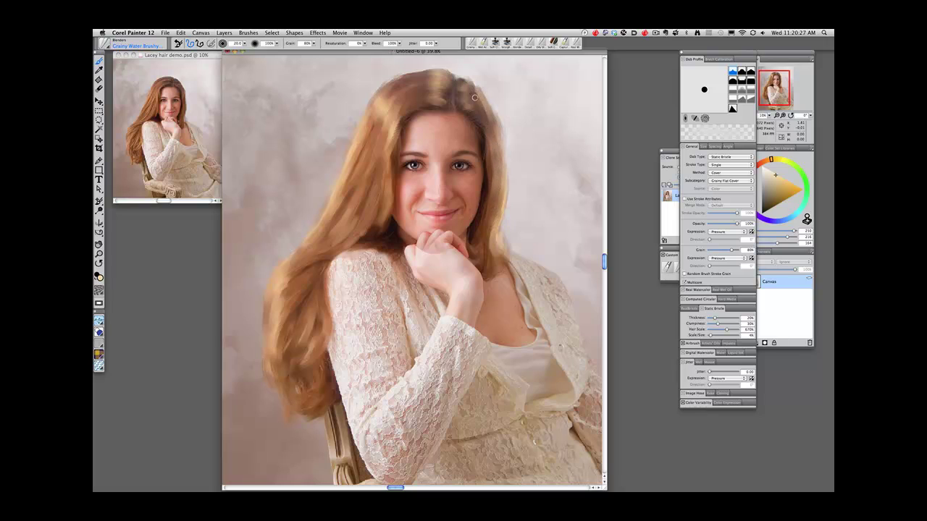
left_click_drag(474, 97, 481, 113)
left_click(681, 55)
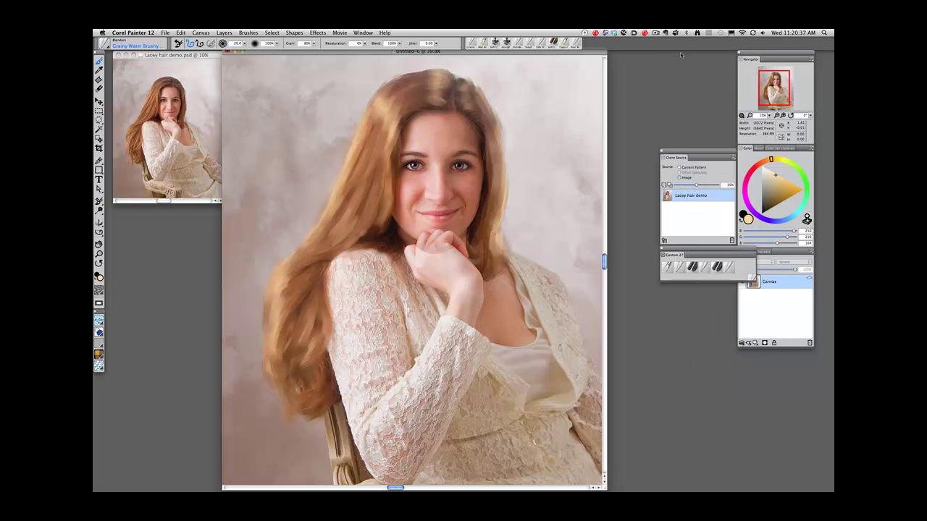
Reset the Wet Acrylic brush to its defaults and paint sampled dark brown along the hair on the image's right side
left_click(668, 270)
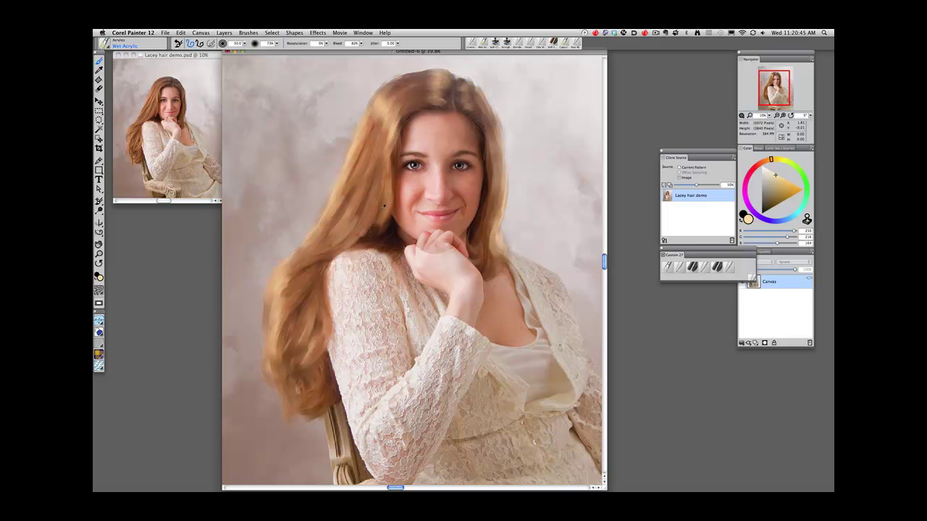
left_click(347, 258, "alt")
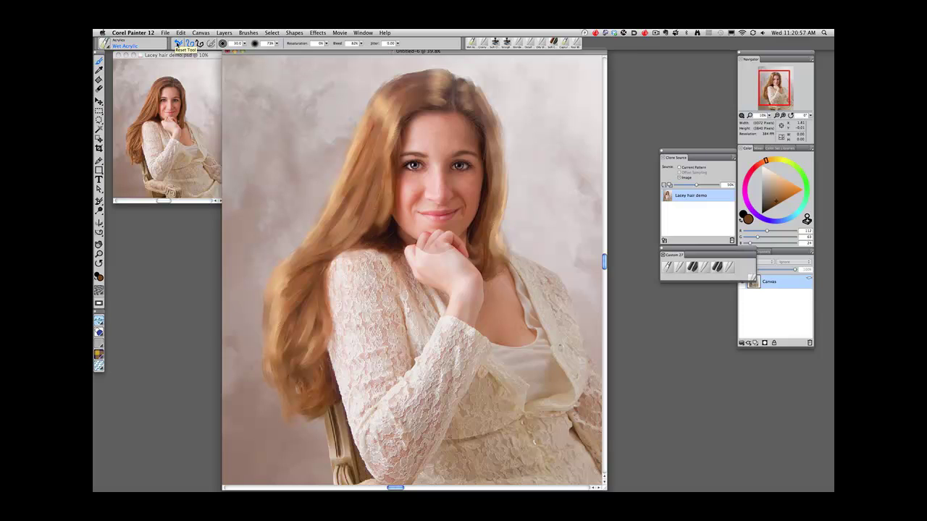
left_click(179, 44)
mouse_move(500, 207)
left_mouse_down()
mouse_move(488, 256)
mouse_move(506, 239)
mouse_move(491, 235)
mouse_move(507, 260)
mouse_move(503, 217)
mouse_move(496, 243)
mouse_move(507, 255)
mouse_move(494, 228)
mouse_move(505, 249)
left_mouse_up()
left_click_drag(499, 169, 483, 224)
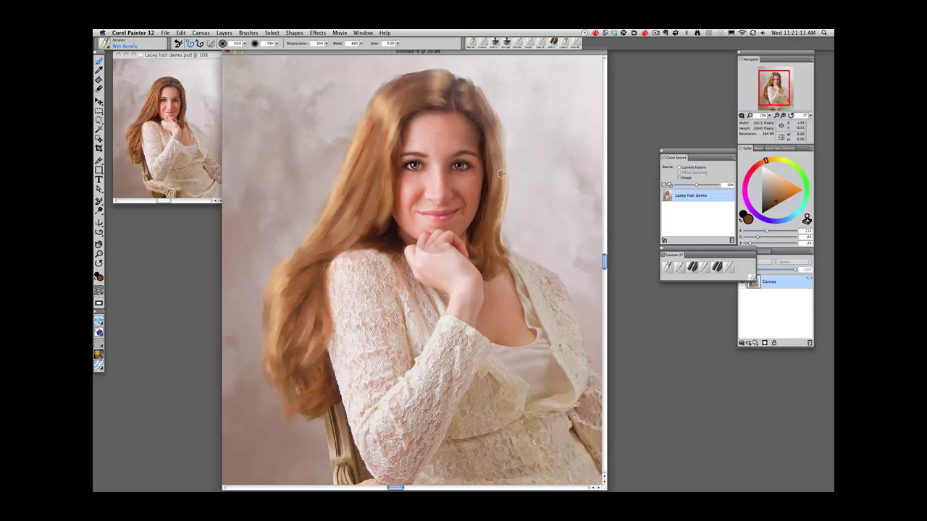
left_click_drag(499, 174, 489, 212)
mouse_move(499, 156)
left_mouse_down()
mouse_move(496, 202)
mouse_move(483, 94)
mouse_move(469, 89)
mouse_move(487, 115)
mouse_move(488, 124)
mouse_move(467, 80)
mouse_move(494, 146)
mouse_move(496, 201)
left_mouse_up()
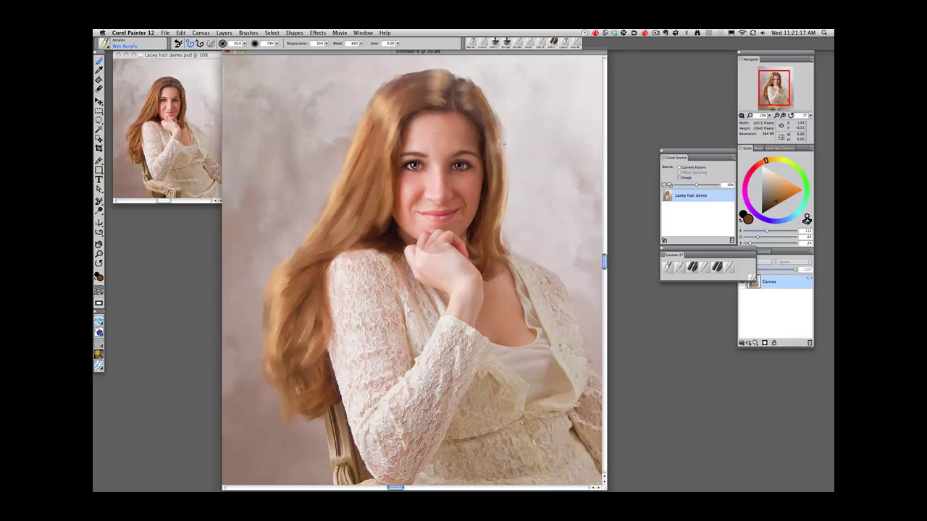
left_click_drag(486, 117, 497, 178)
left_click_drag(494, 139, 493, 186)
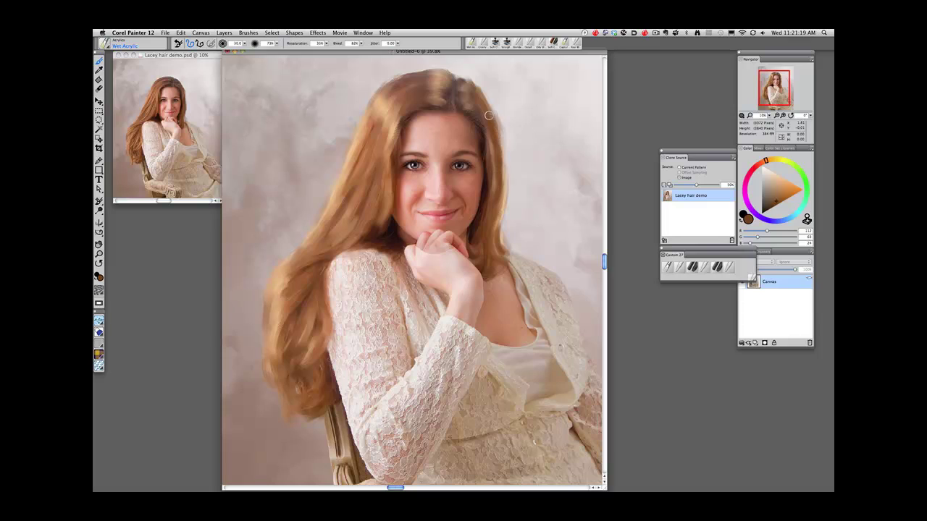
mouse_move(489, 116)
left_mouse_down()
mouse_move(492, 223)
mouse_move(500, 215)
mouse_move(486, 240)
mouse_move(503, 253)
mouse_move(478, 239)
mouse_move(476, 226)
mouse_move(486, 265)
mouse_move(505, 257)
mouse_move(486, 267)
mouse_move(508, 266)
mouse_move(488, 268)
mouse_move(493, 275)
mouse_move(521, 248)
left_mouse_up()
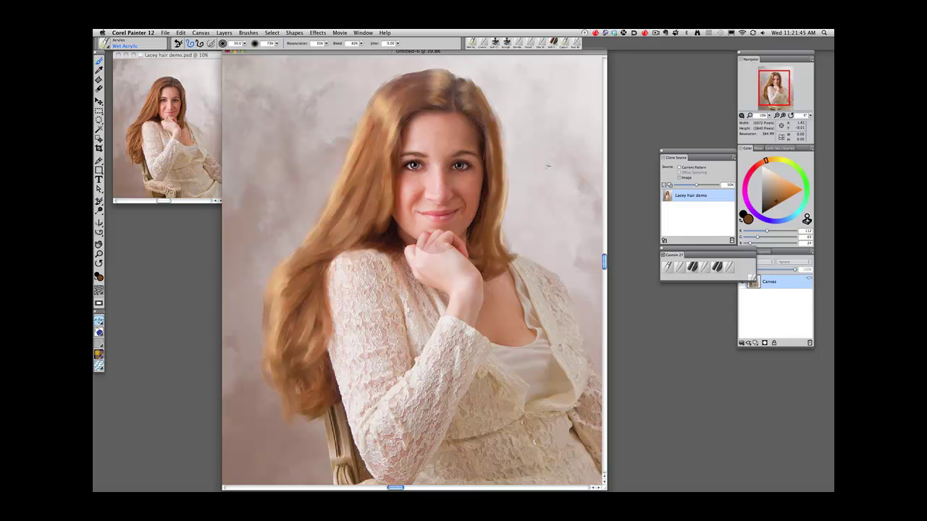
Move the Navigator panel group beside the portrait and zoom in to 48% to inspect the painted hair
left_click_drag(757, 53, 627, 53)
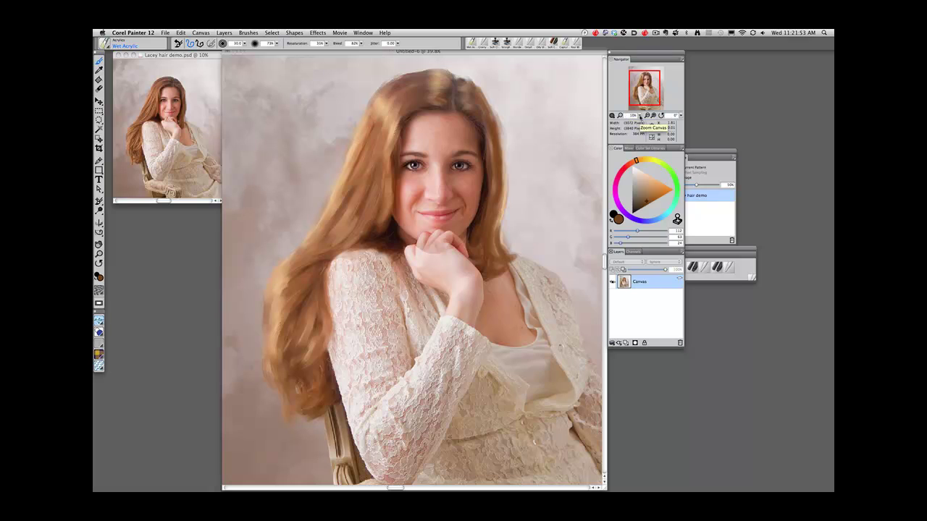
mouse_move(648, 93)
left_mouse_down()
mouse_move(645, 86)
mouse_move(654, 98)
left_mouse_up()
scroll(655, 98, "down", 5)
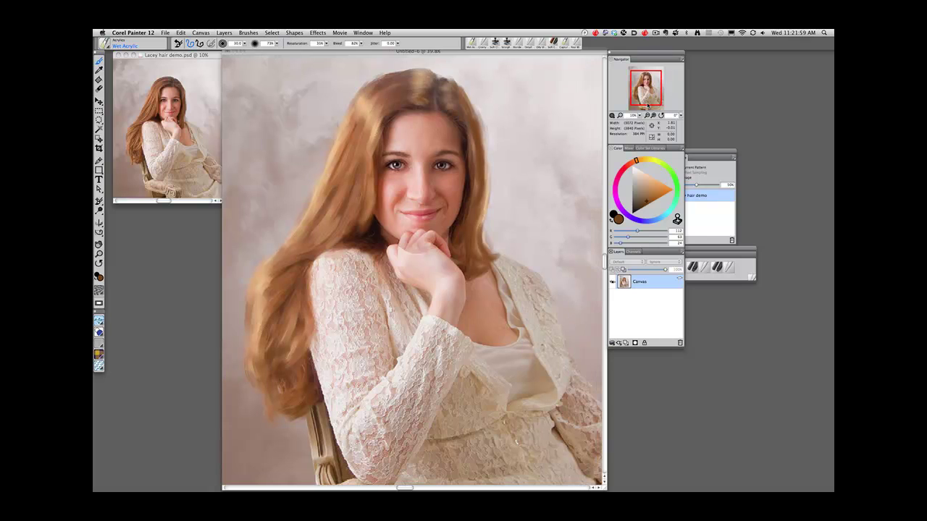
left_click(639, 115)
left_click_drag(639, 116, 647, 89)
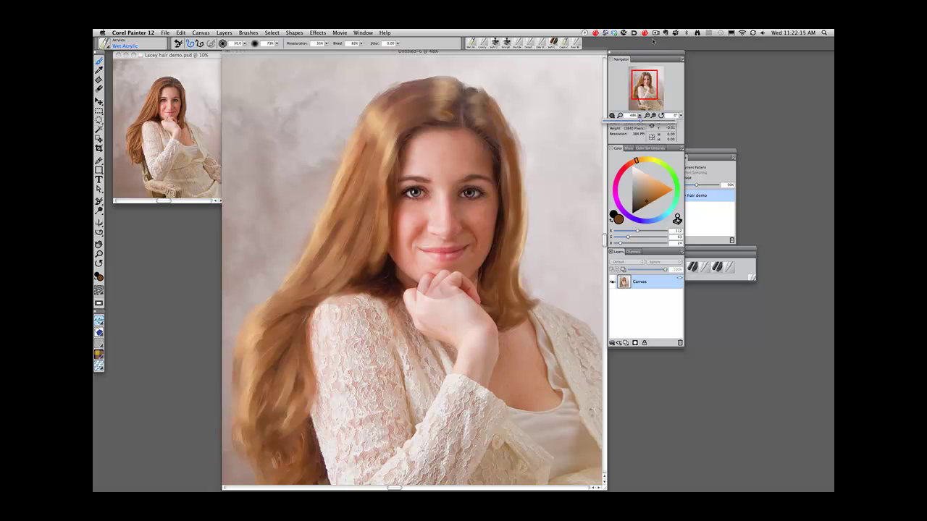
left_click(655, 33)
left_click(659, 49)
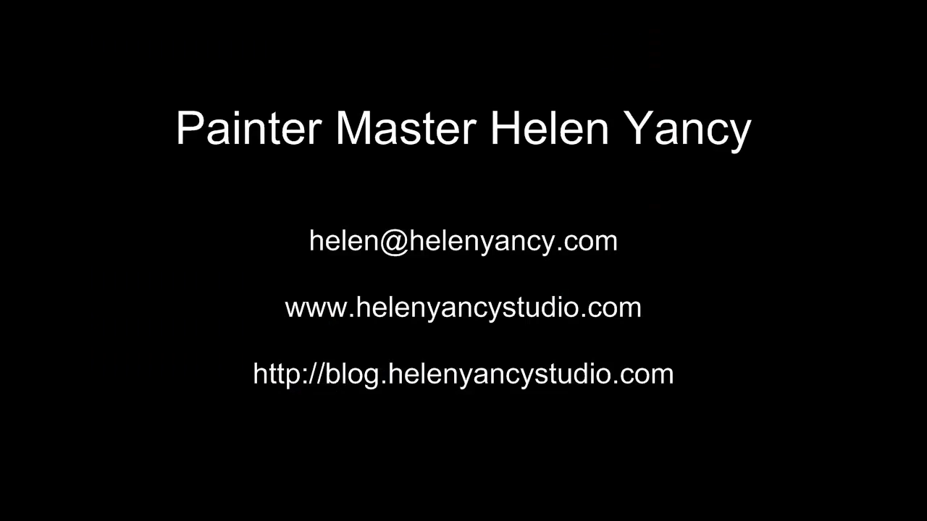